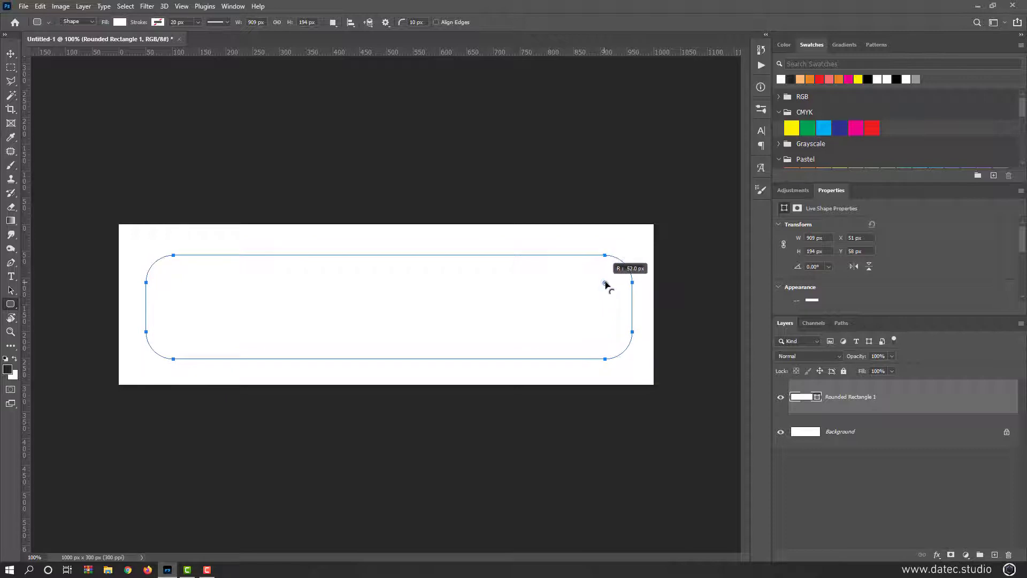
Step: Change the rounded rectangle's fill from white to bright red, #ff003c
double_click(800, 399)
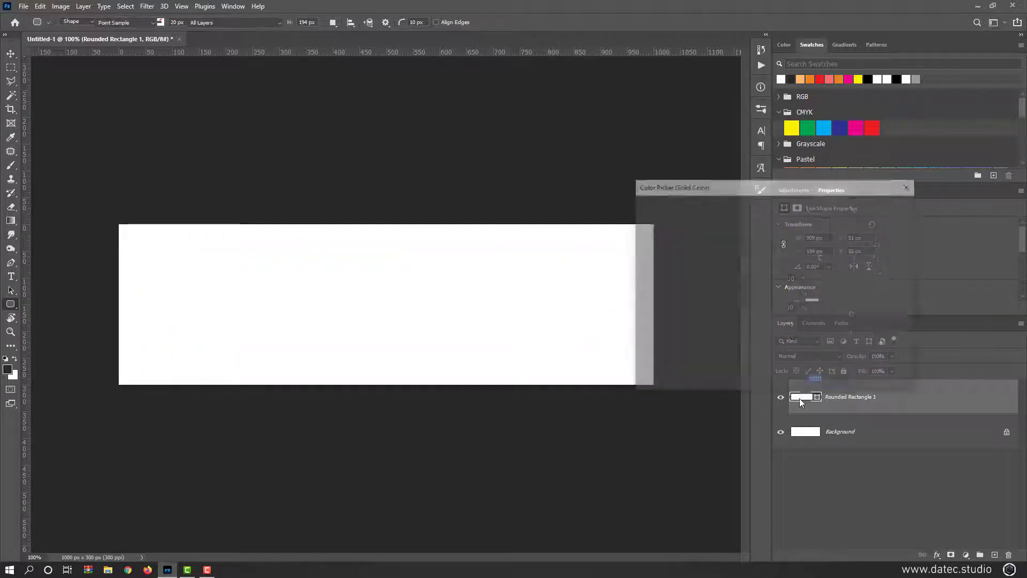
text(ff00ff)
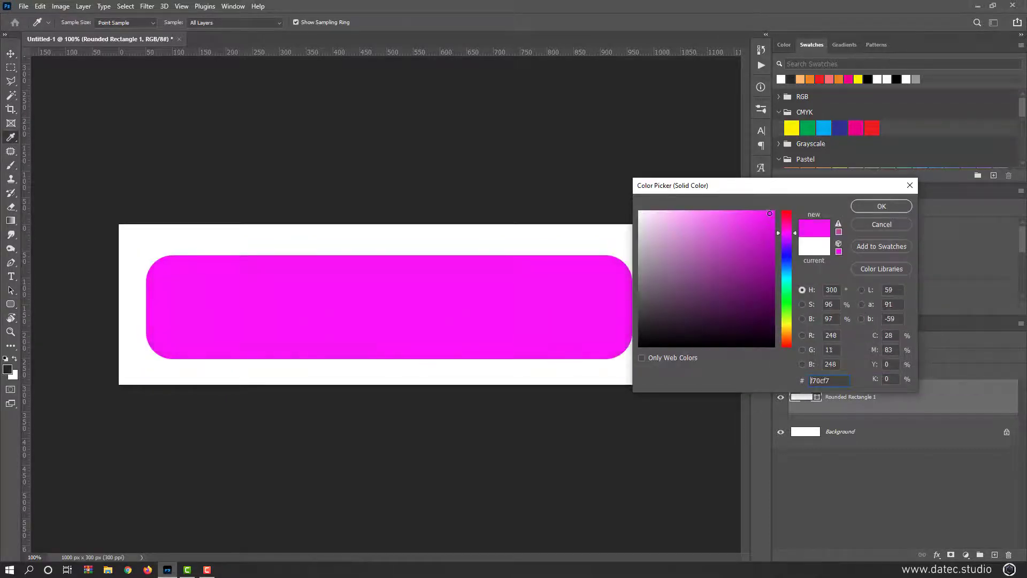
drag(788, 225, 788, 216)
click(862, 209)
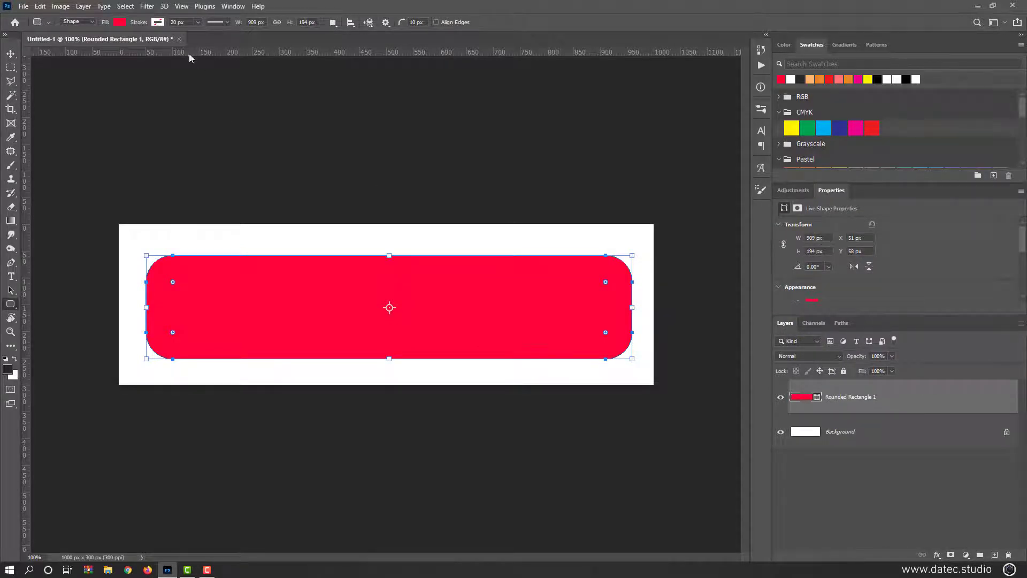
Step: Give the rounded rectangle a dark red stroke, sampling its fill colour and choosing a darker shade of it
click(157, 23)
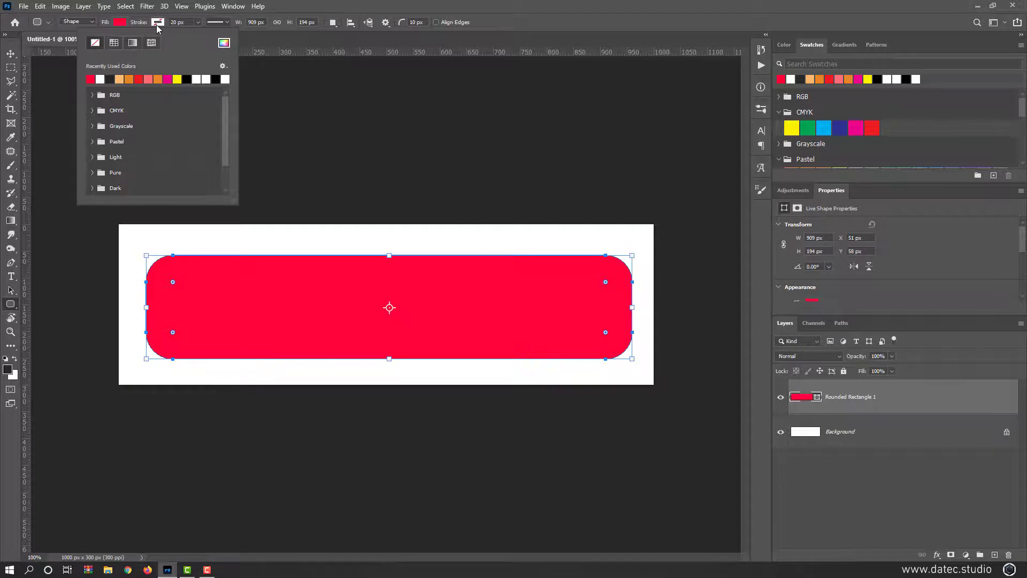
click(140, 79)
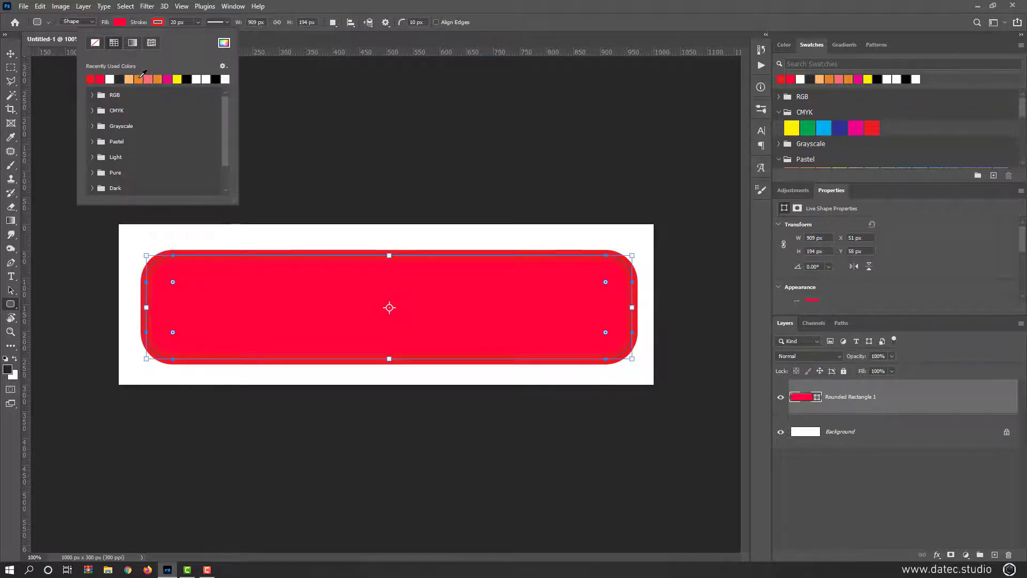
click(223, 44)
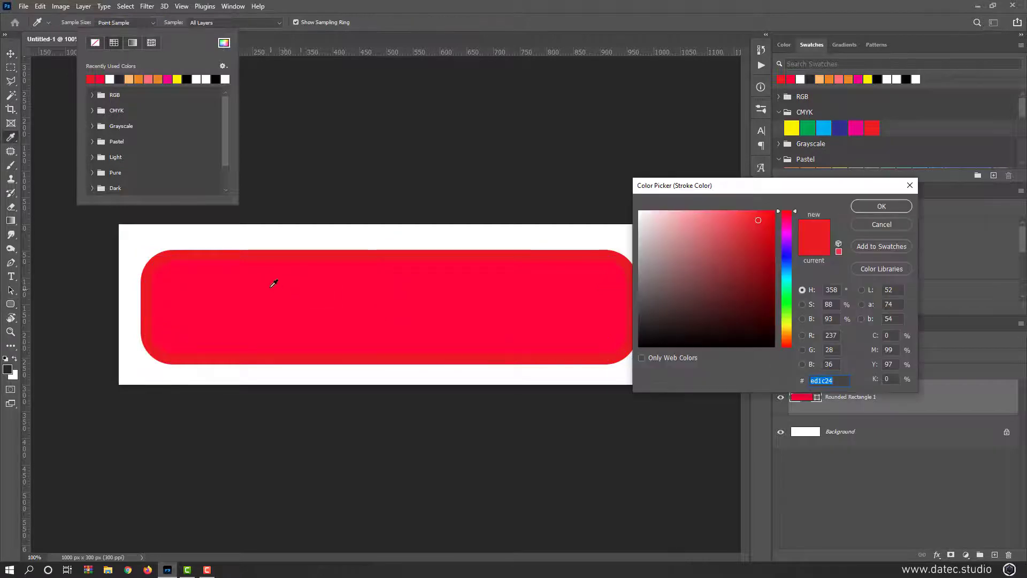
click(374, 274)
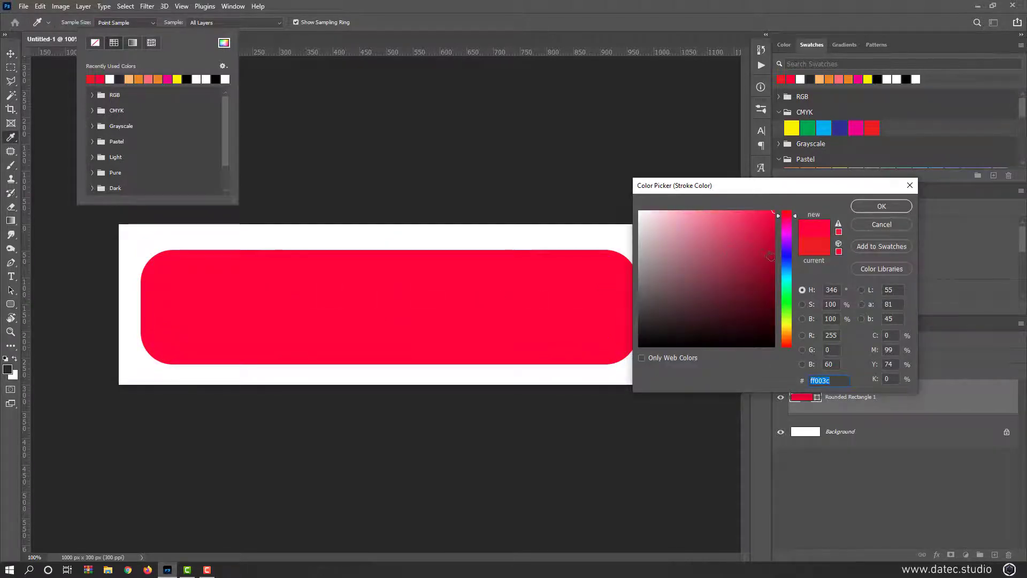
drag(771, 257, 771, 274)
click(875, 207)
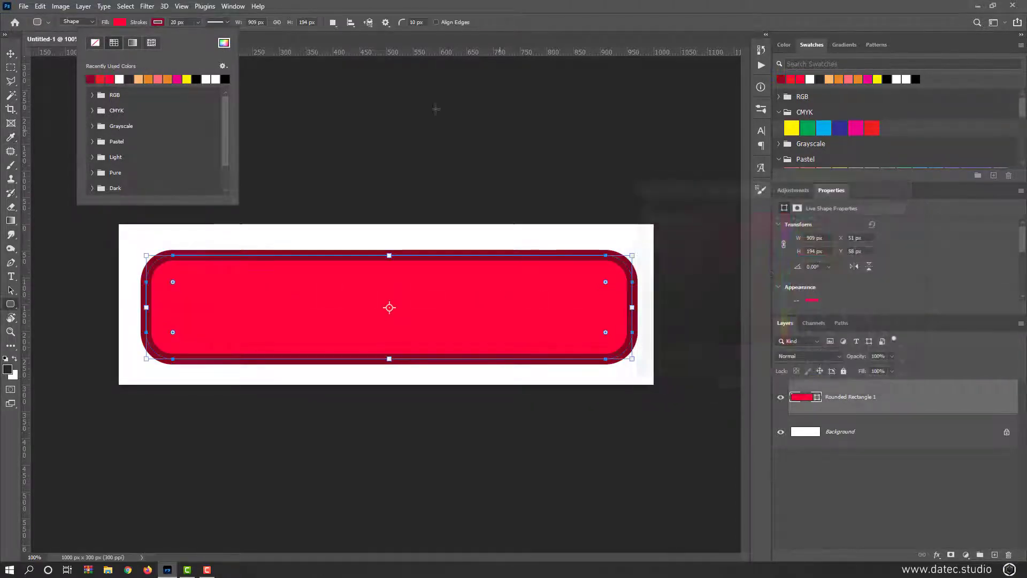
Step: Reduce the rounded rectangle's stroke width to 5 px and switch to the Move tool
mouse_move(198, 23)
mouse_down()
mouse_move(184, 35)
mouse_move(197, 34)
mouse_up()
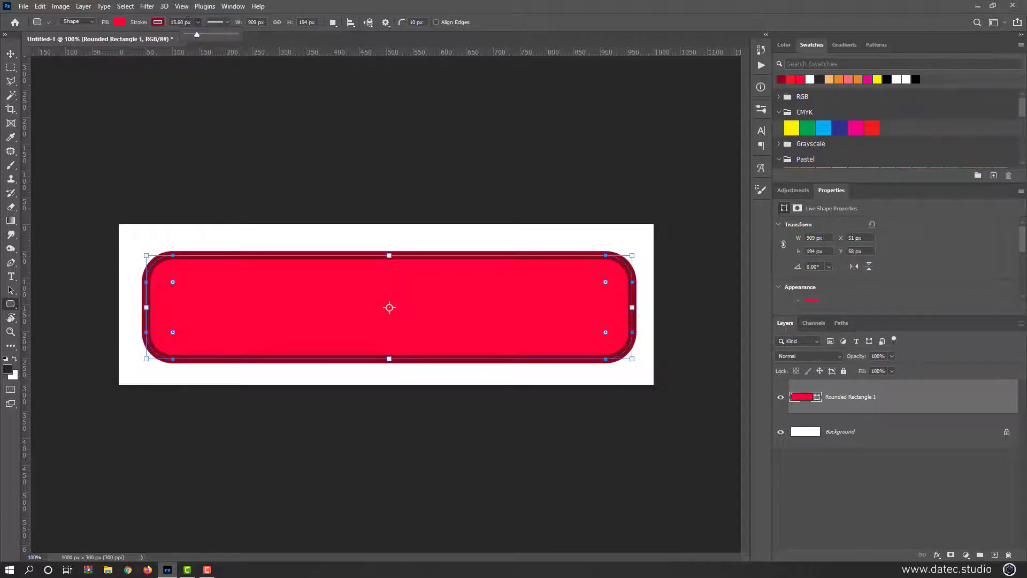
double_click(187, 23)
triple_click(188, 24)
text(5)
key(Return)
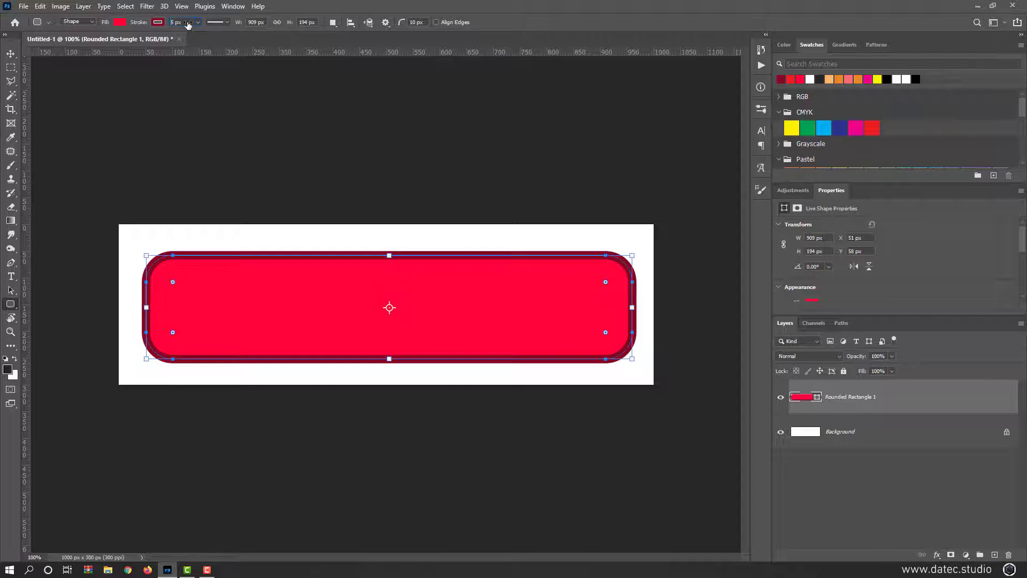
click(9, 55)
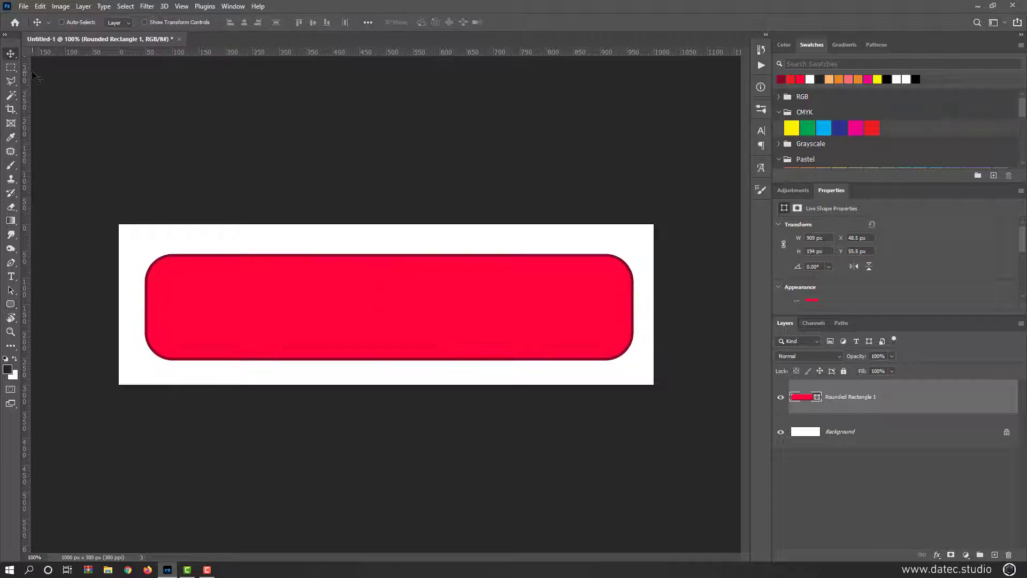
Step: Add a new layer, load the rounded rectangle's outline as a selection and set the foreground colour to white, #ffffff
click(994, 555)
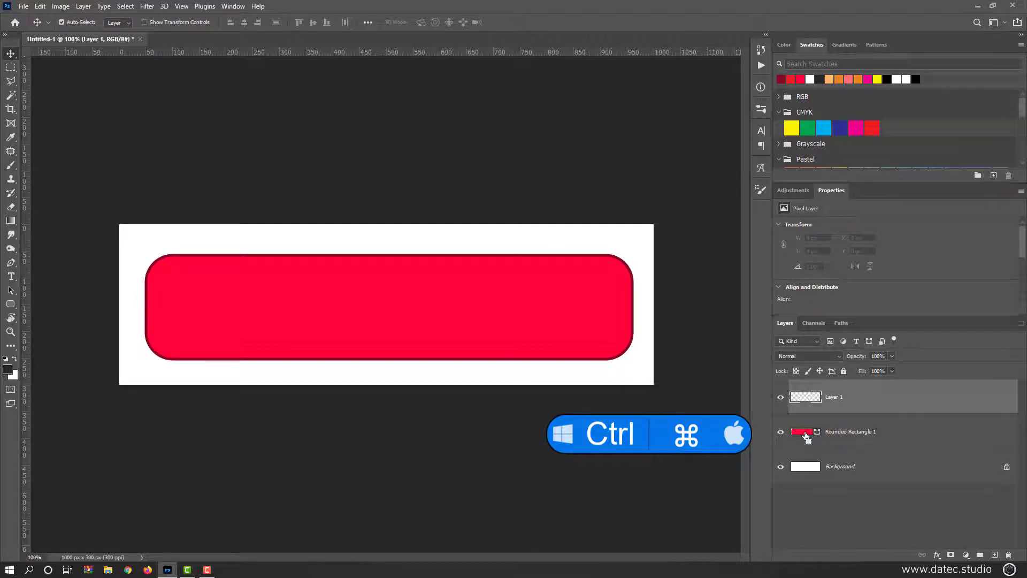
ctrl+click(802, 433)
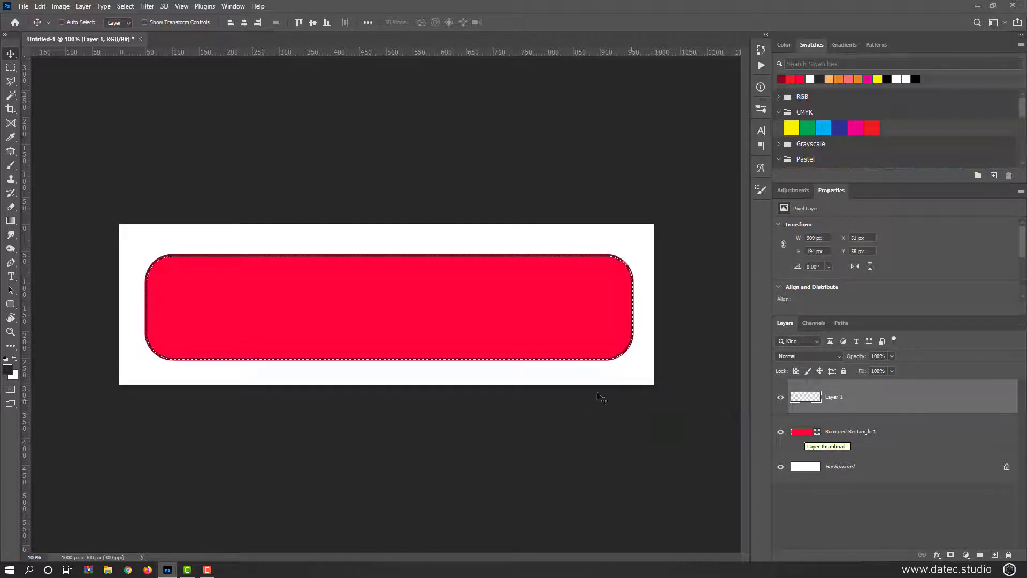
click(8, 368)
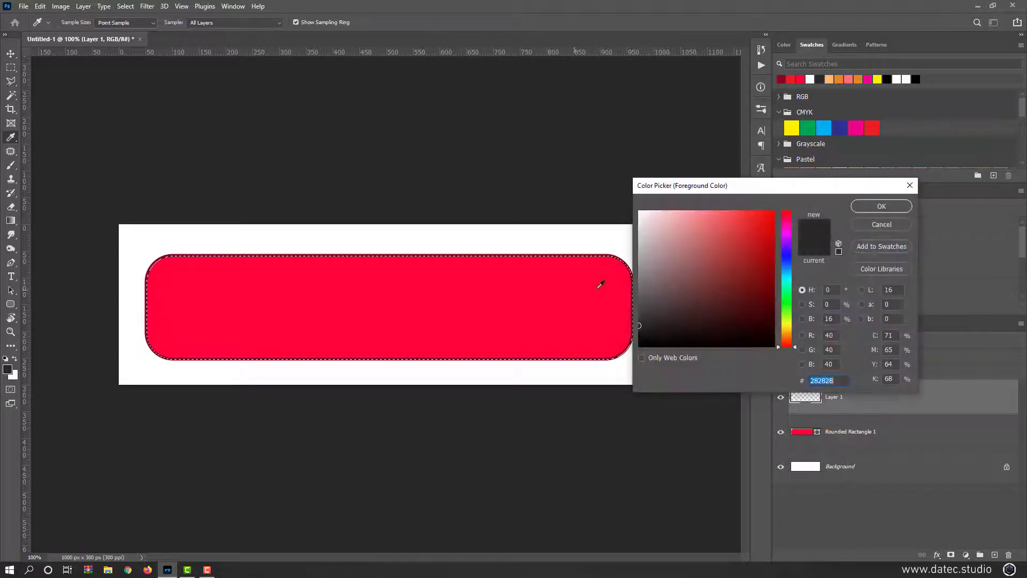
text(ffffff)
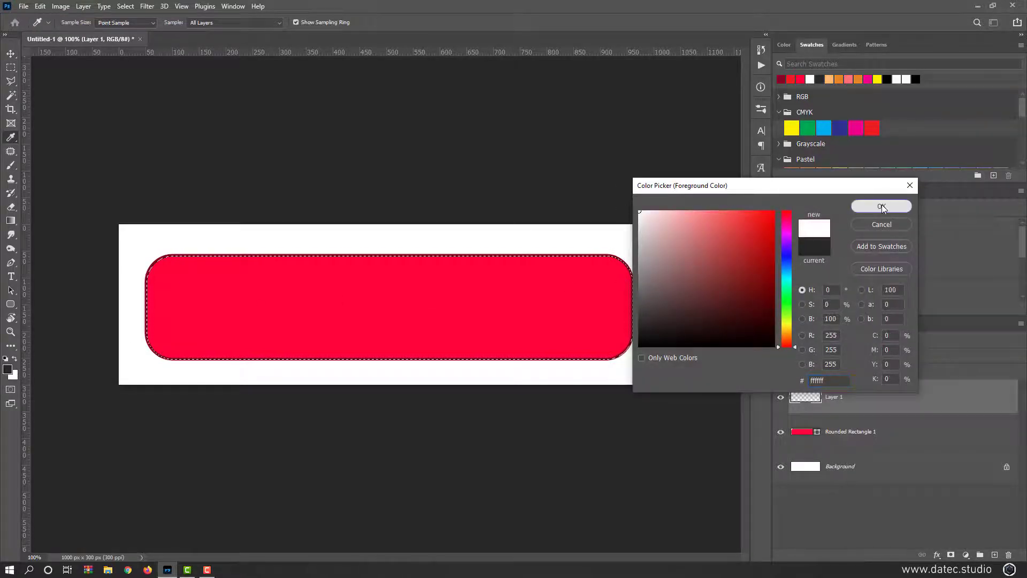
click(882, 205)
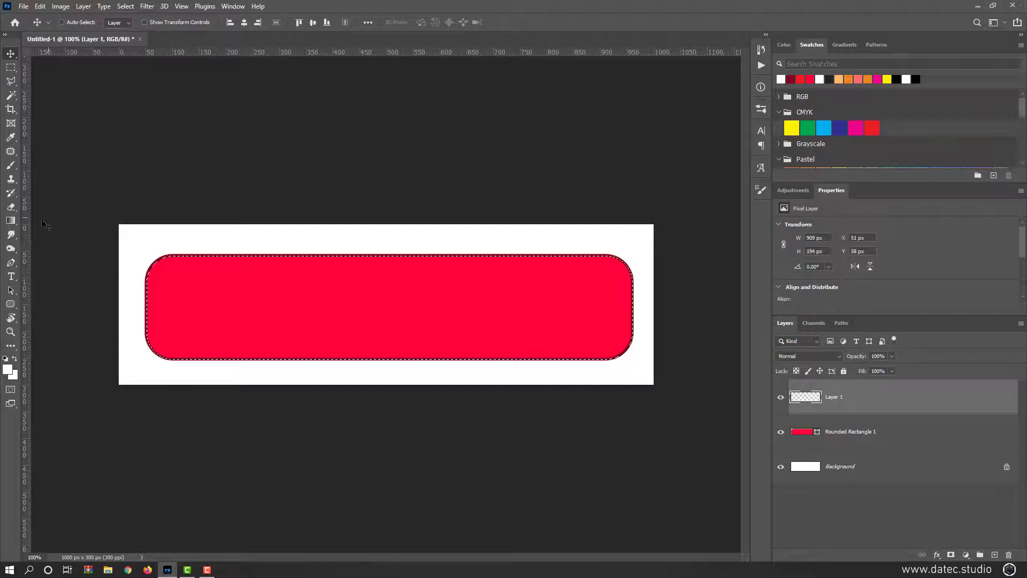
Step: Fill the selection with a linear Foreground to Transparent gradient running straight down from the shape's upper edge to its lower edge
click(15, 223)
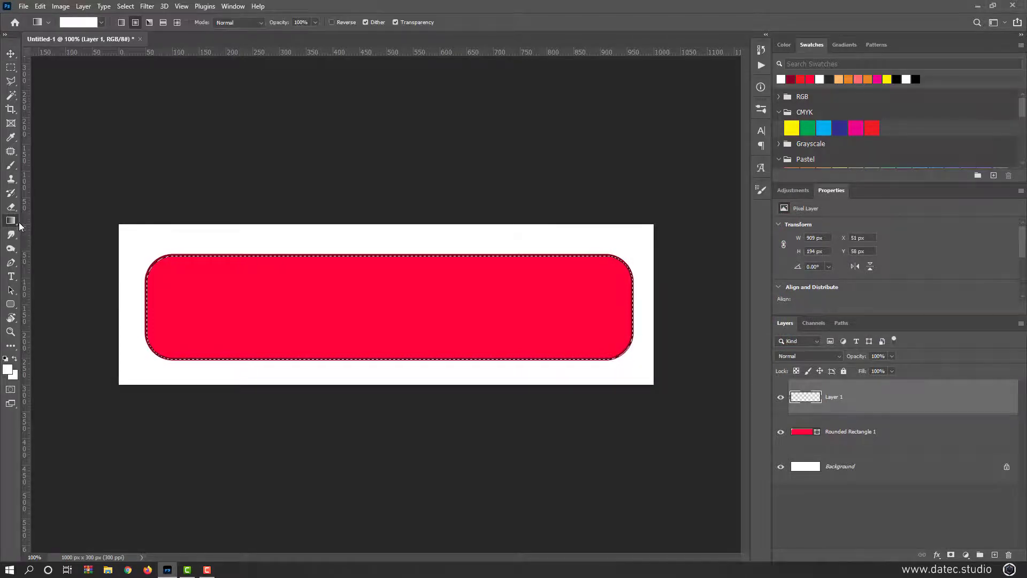
click(101, 24)
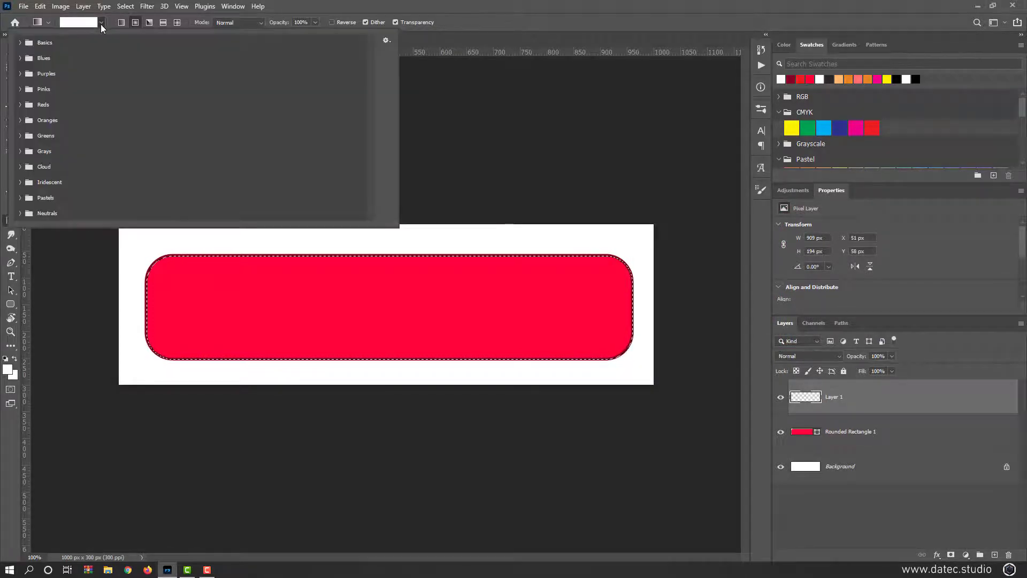
click(20, 43)
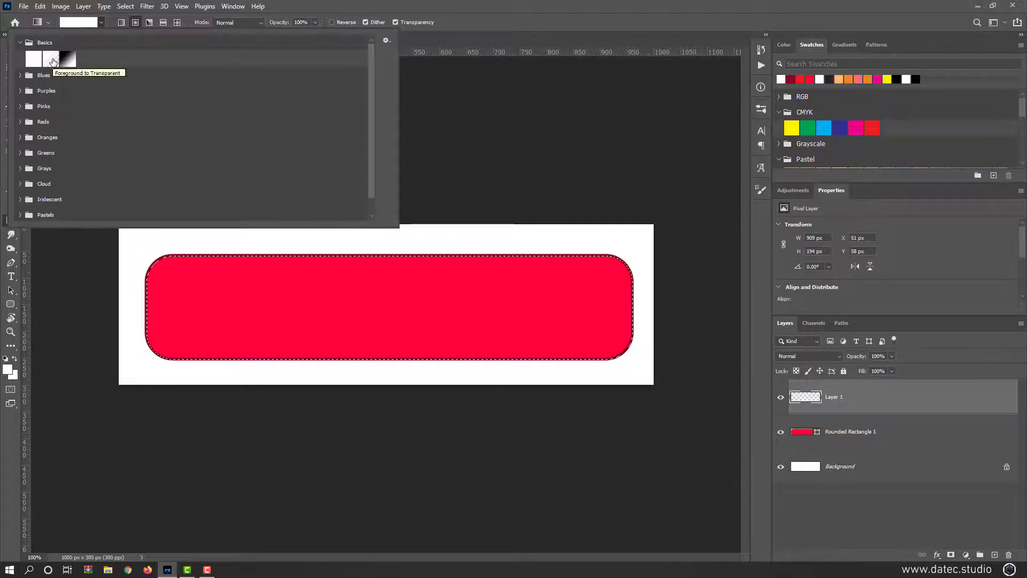
click(52, 61)
click(122, 22)
click(121, 23)
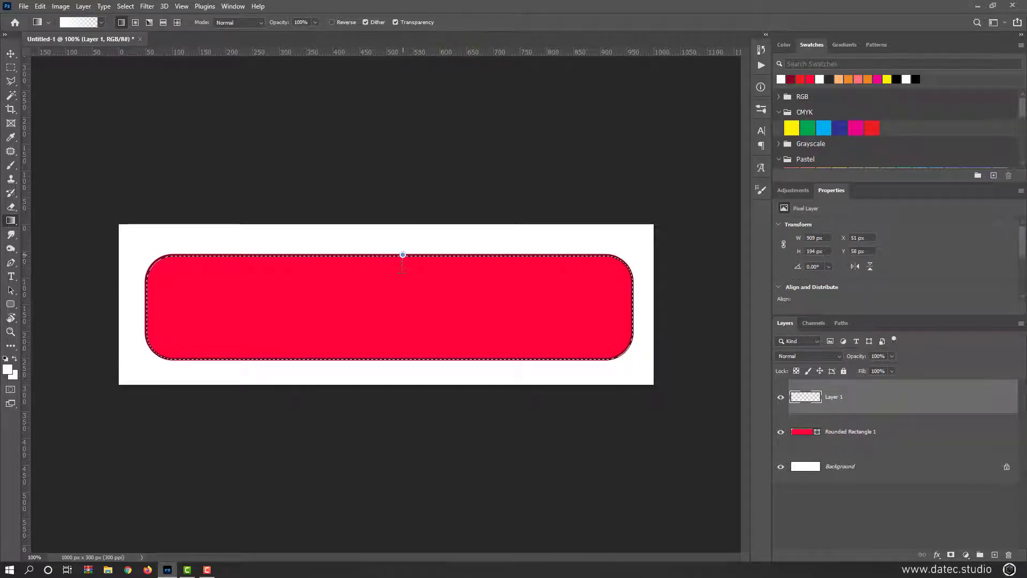
drag(403, 300, 404, 300)
key(shift)
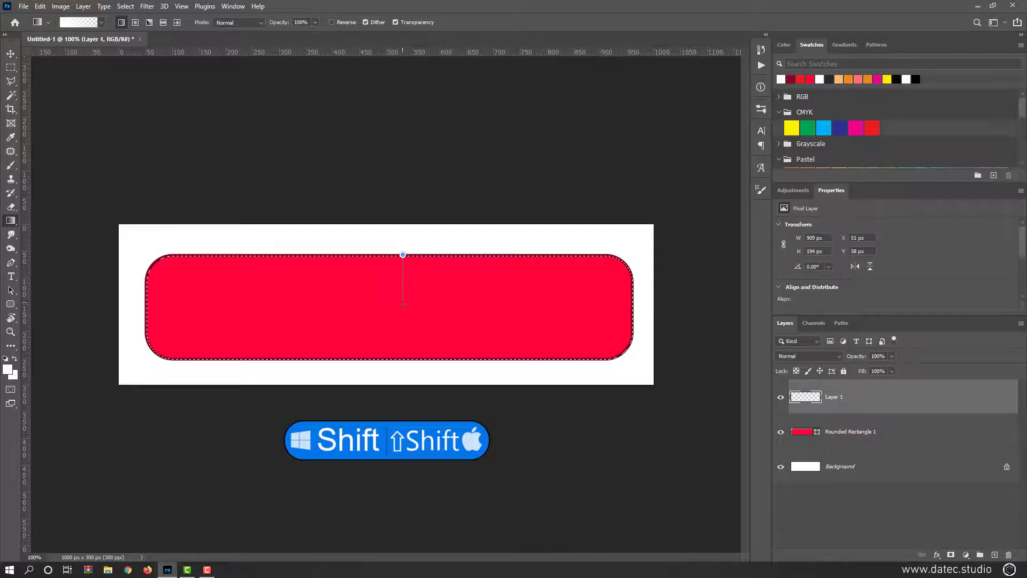
drag(402, 340, 400, 362)
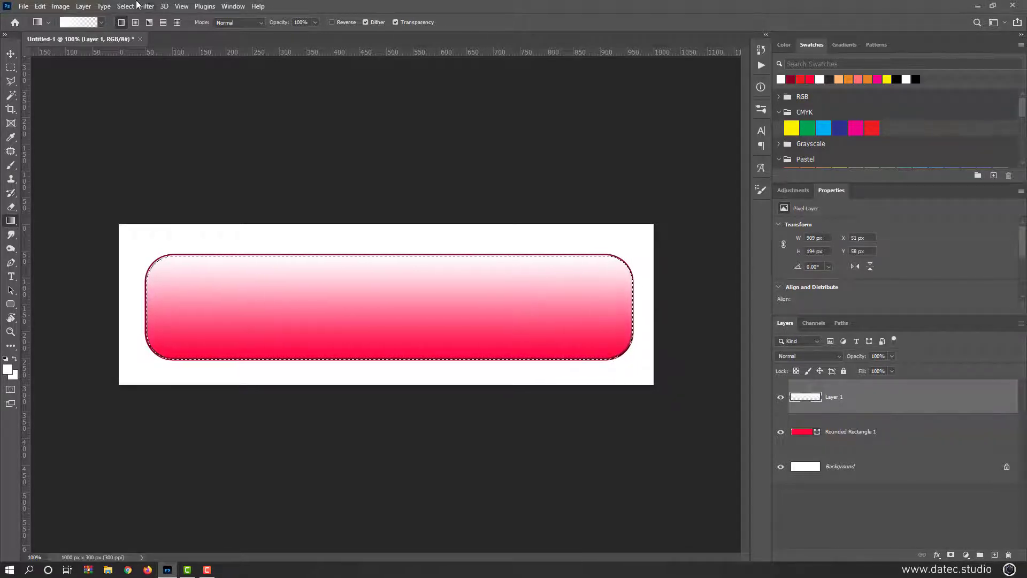
Step: Contract the selection by 5 pixels and use it as a layer mask on the white gradient layer
click(129, 6)
mouse_move(199, 170)
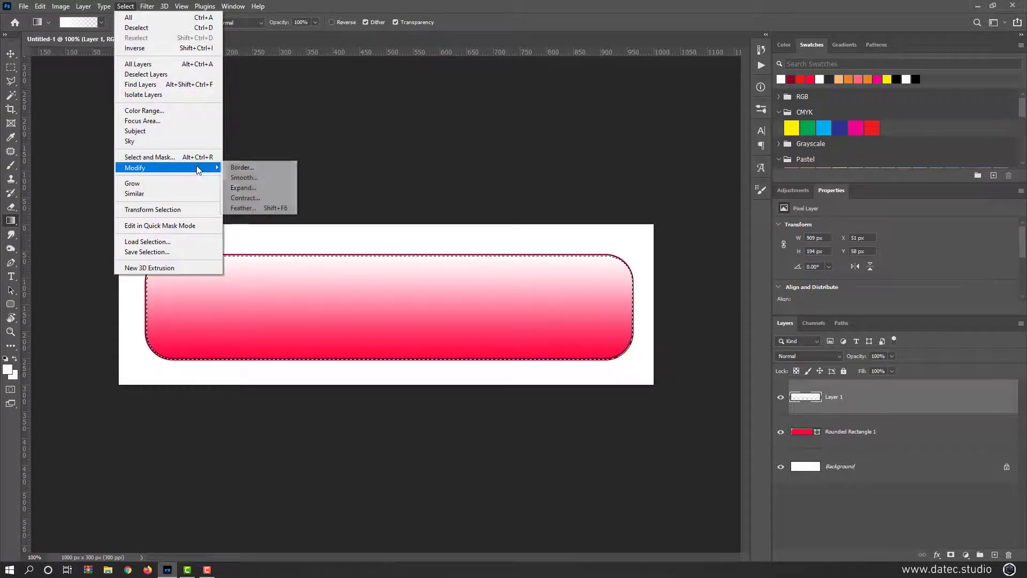
click(263, 200)
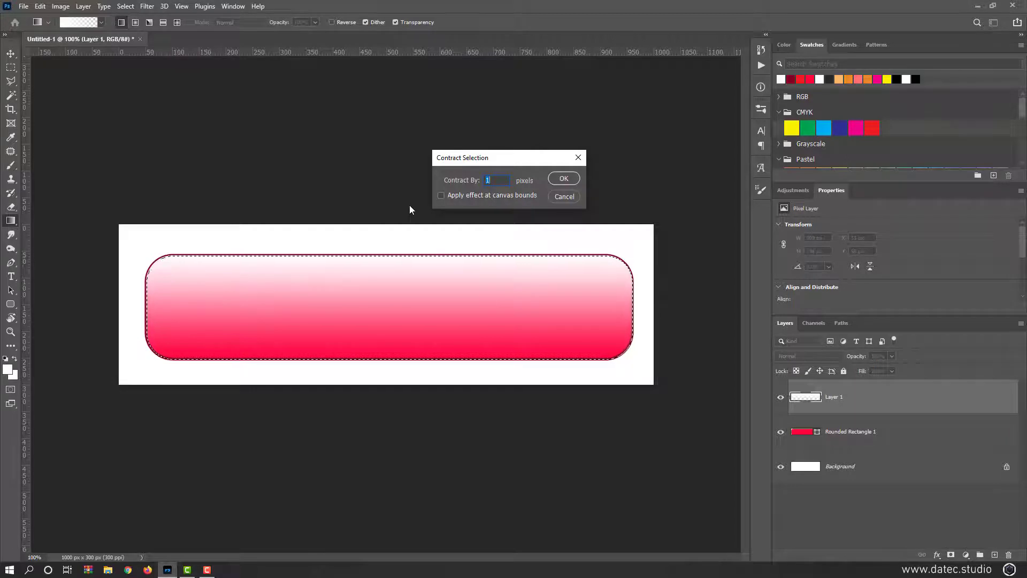
text(6)
key(Return)
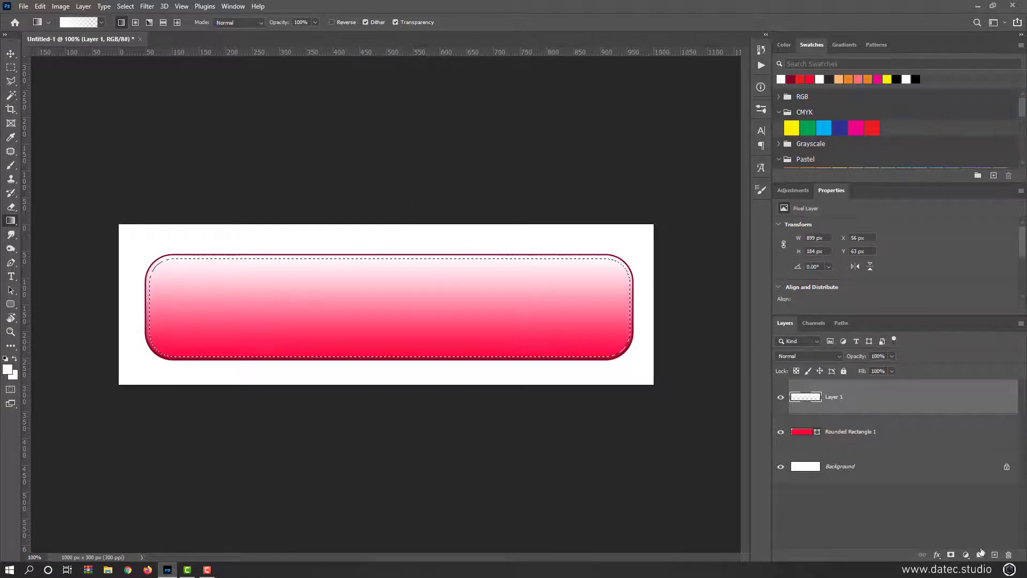
click(952, 555)
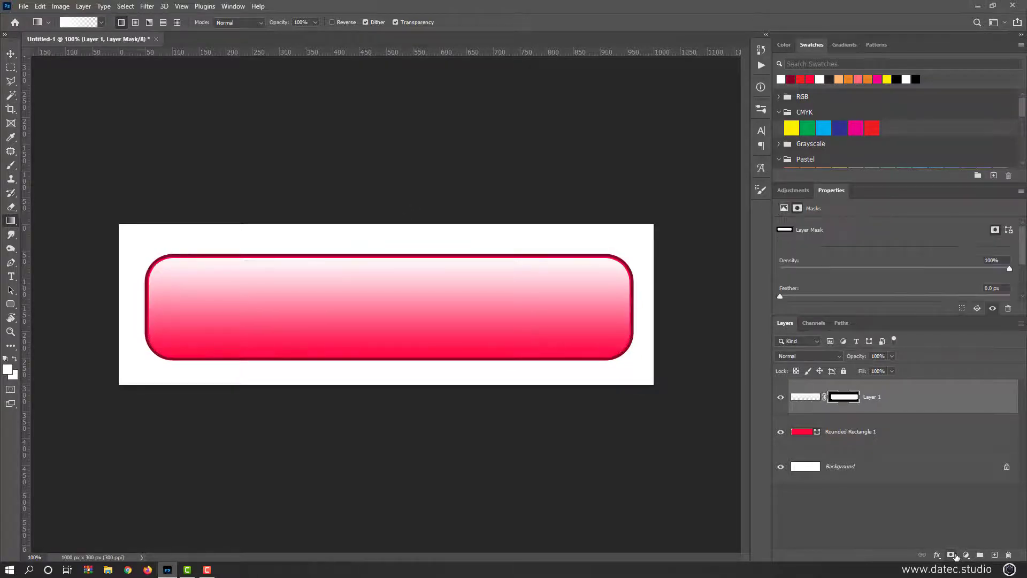
Step: Set the masked gradient layer's blend mode to Screen and its opacity to 70%
click(817, 357)
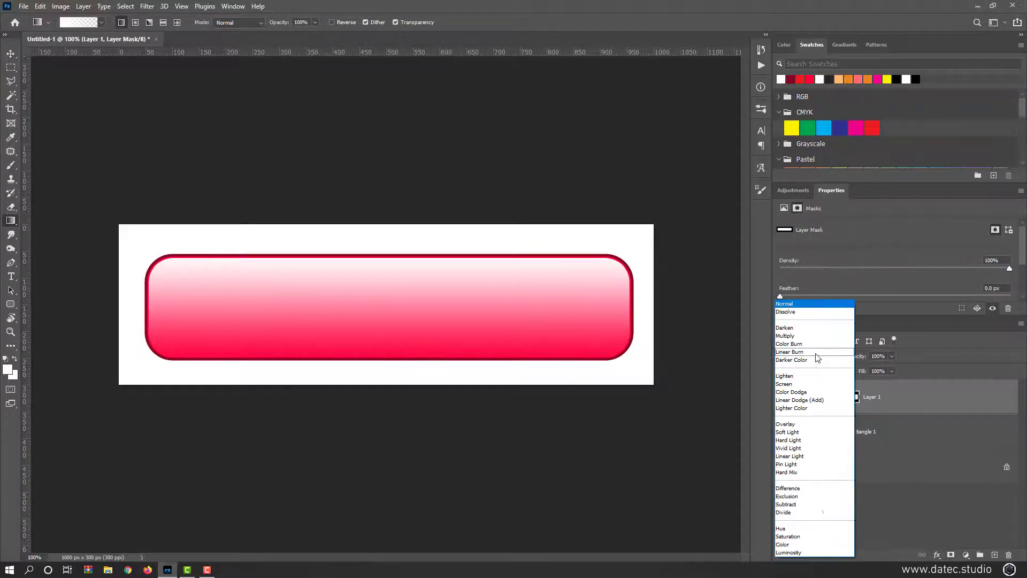
click(801, 384)
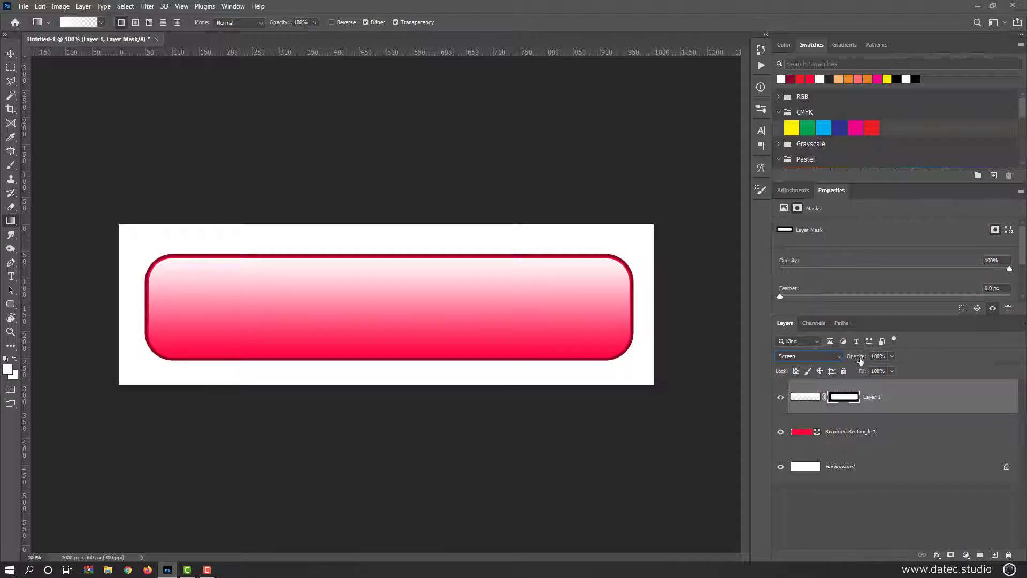
drag(861, 360, 843, 358)
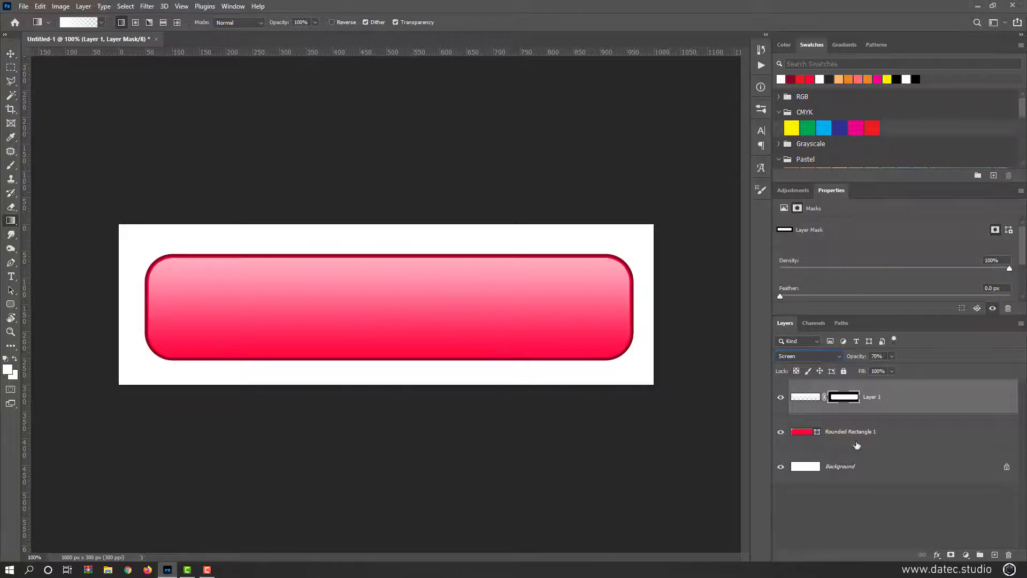
Step: On a new layer directly above the rounded rectangle, draw a #ff0842-to-transparent linear gradient from the button's lower edge up to about its middle
click(910, 432)
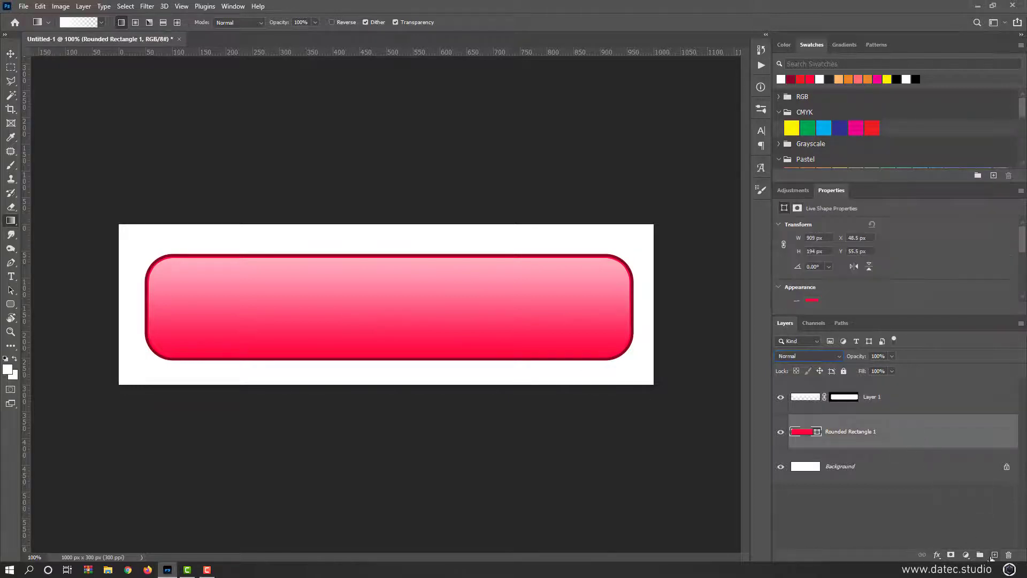
click(994, 556)
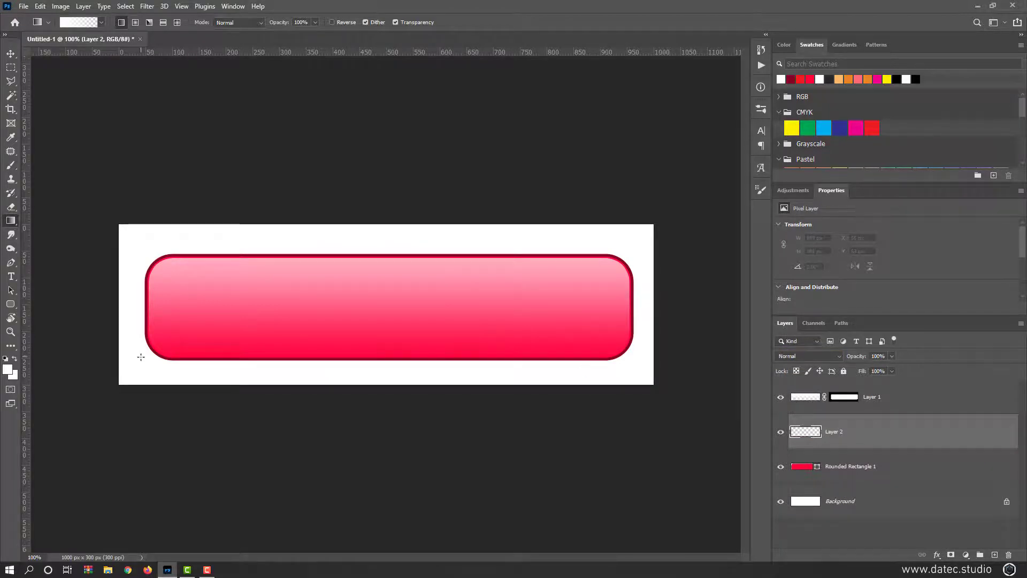
click(8, 369)
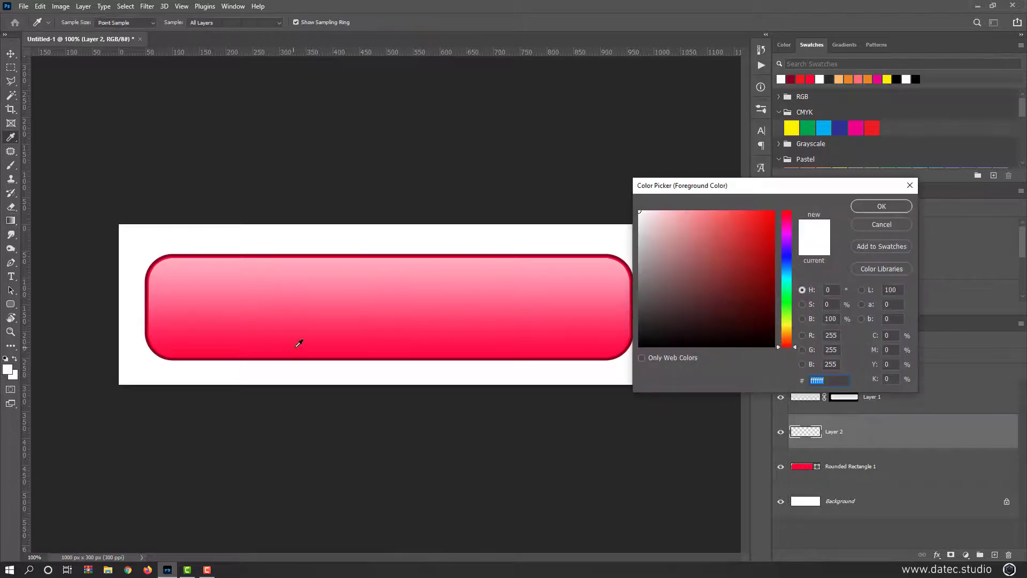
click(295, 350)
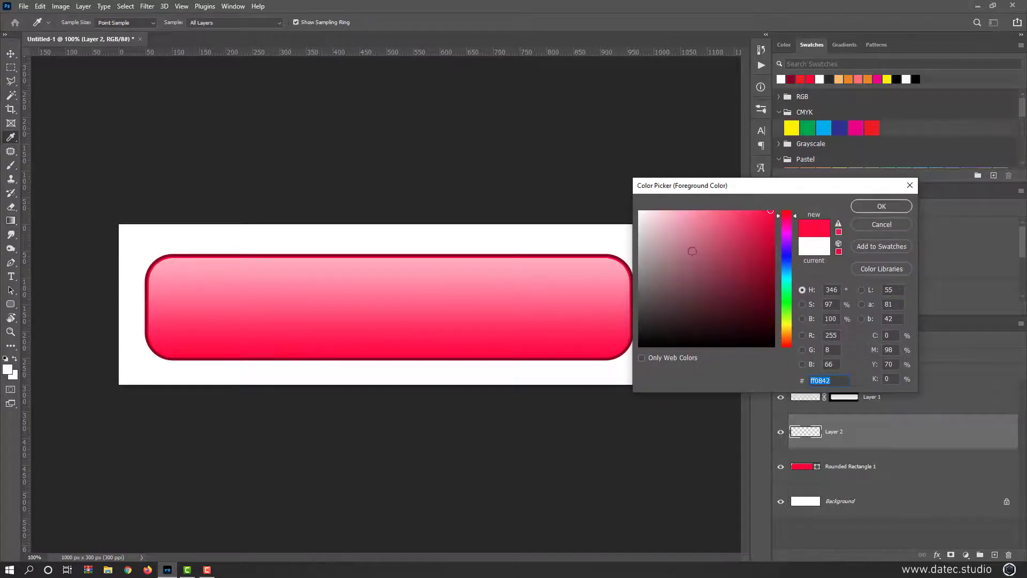
click(872, 206)
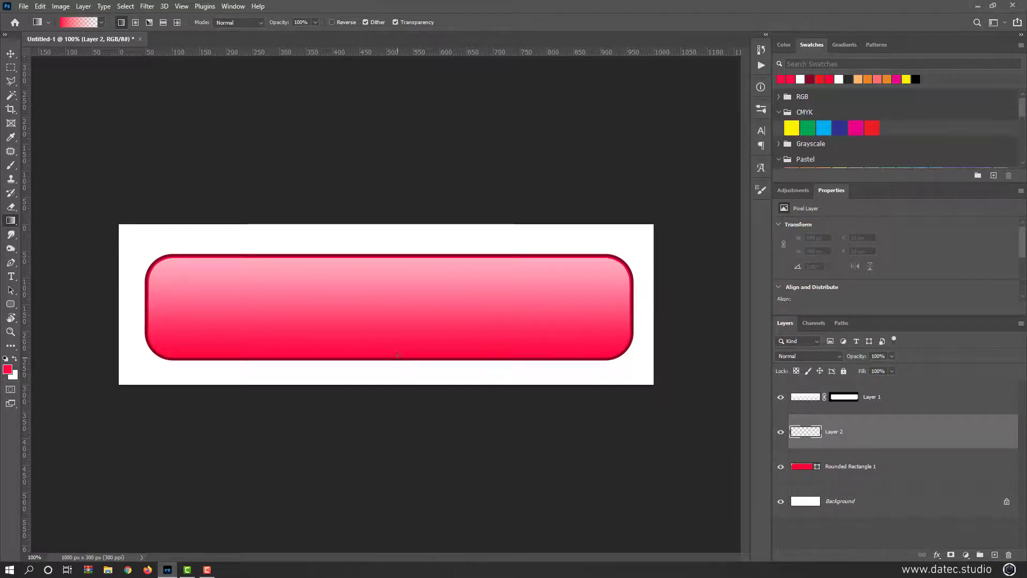
drag(400, 304, 400, 300)
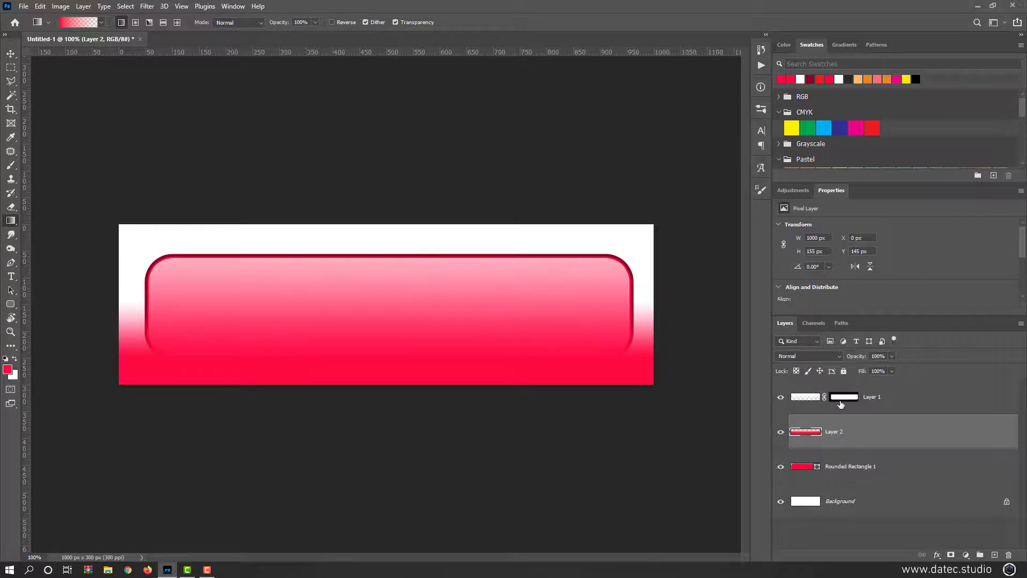
Step: Copy the white gradient layer's mask onto the red gradient layer and set that layer's blend mode to Vivid Light
key(alt)
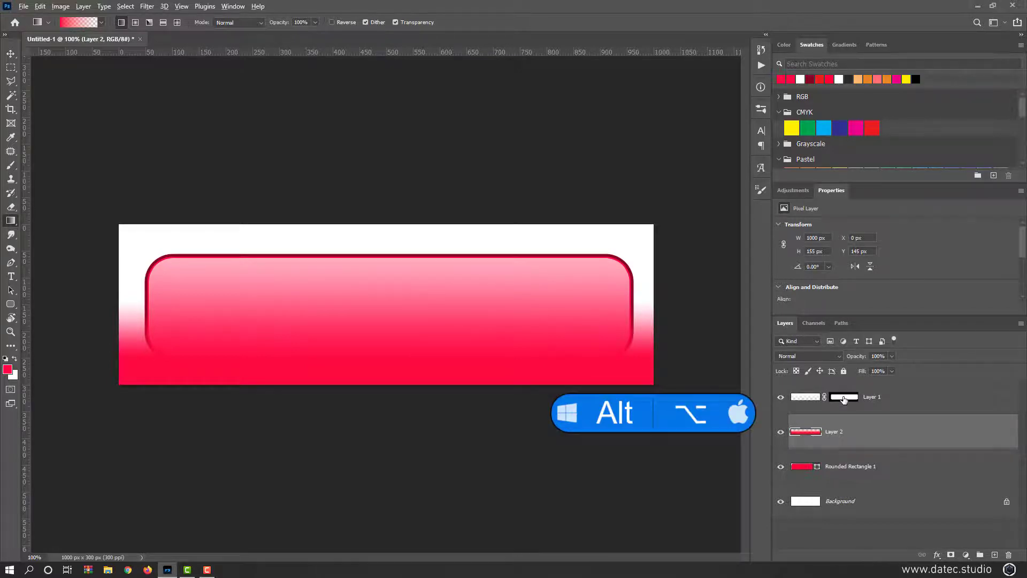
drag(844, 399, 855, 432)
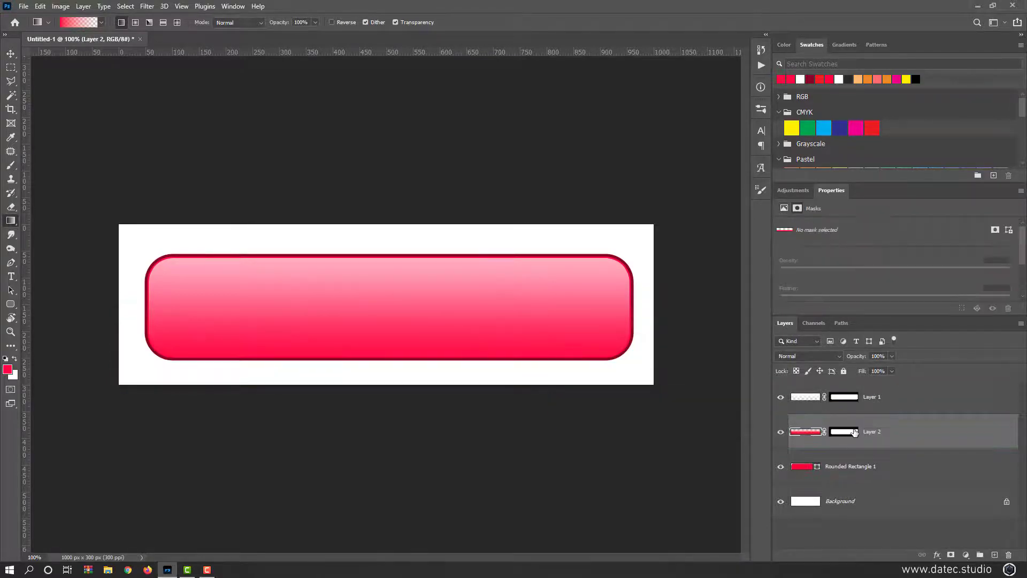
click(821, 357)
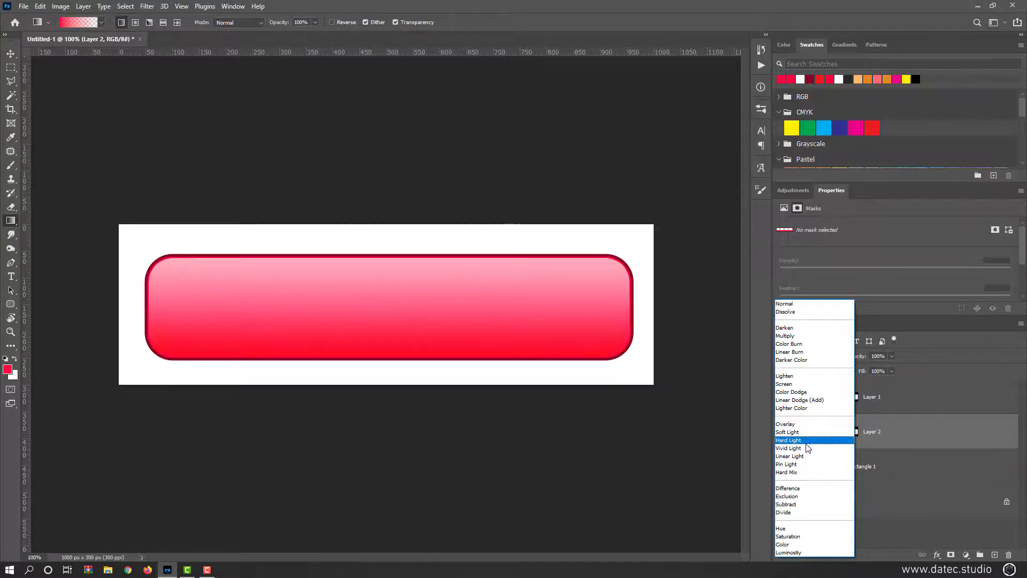
click(806, 449)
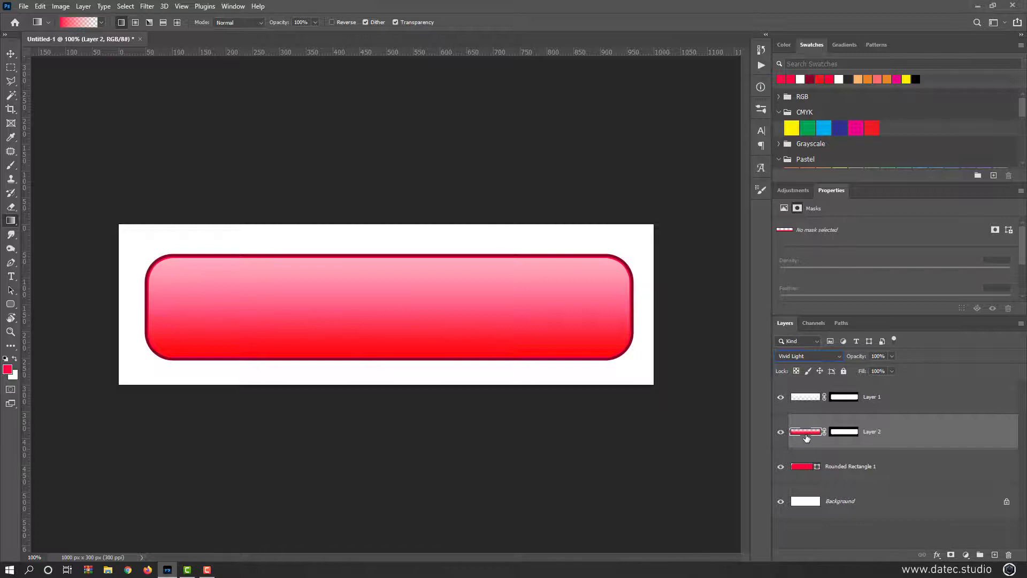
Step: Adjust the red gradient layer's Hue/Saturation to hue -14, saturation -44 and lightness +51, keeping its blend mode at Vivid Light
key(ctrl+u)
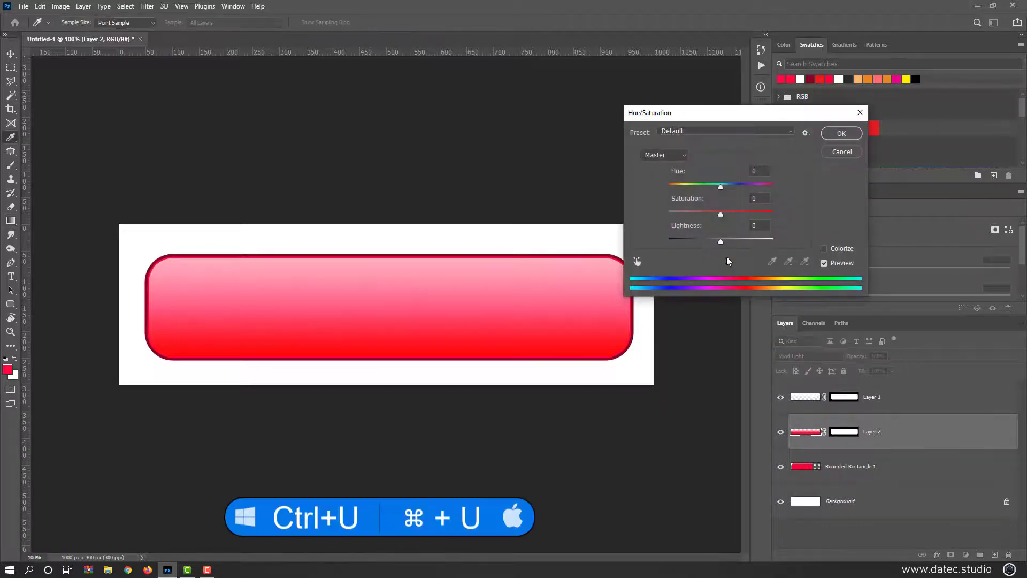
drag(720, 187, 749, 240)
drag(733, 187, 698, 215)
mouse_move(748, 239)
mouse_down()
mouse_move(691, 241)
mouse_move(744, 240)
mouse_up()
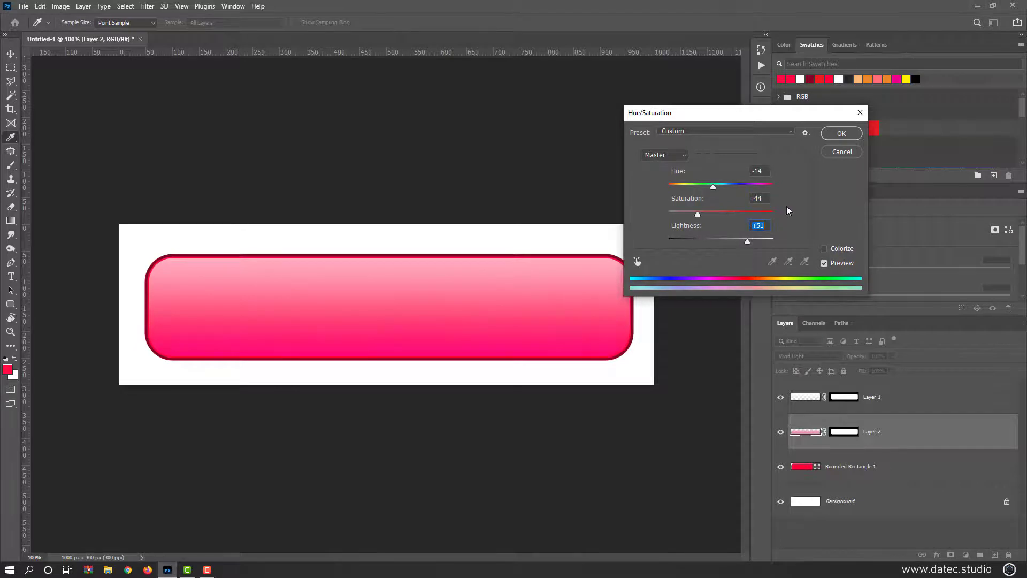
click(830, 137)
key(g)
click(827, 355)
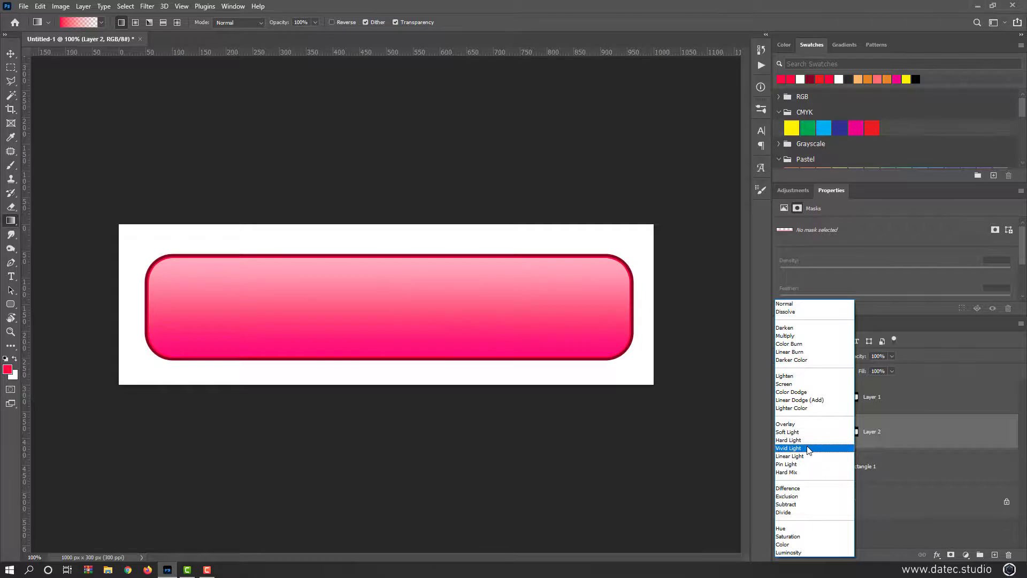
click(809, 448)
Step: Add a white text layer reading SUBSCRIBE in Arial Rounded MT Bold above the white gradient layer
click(809, 402)
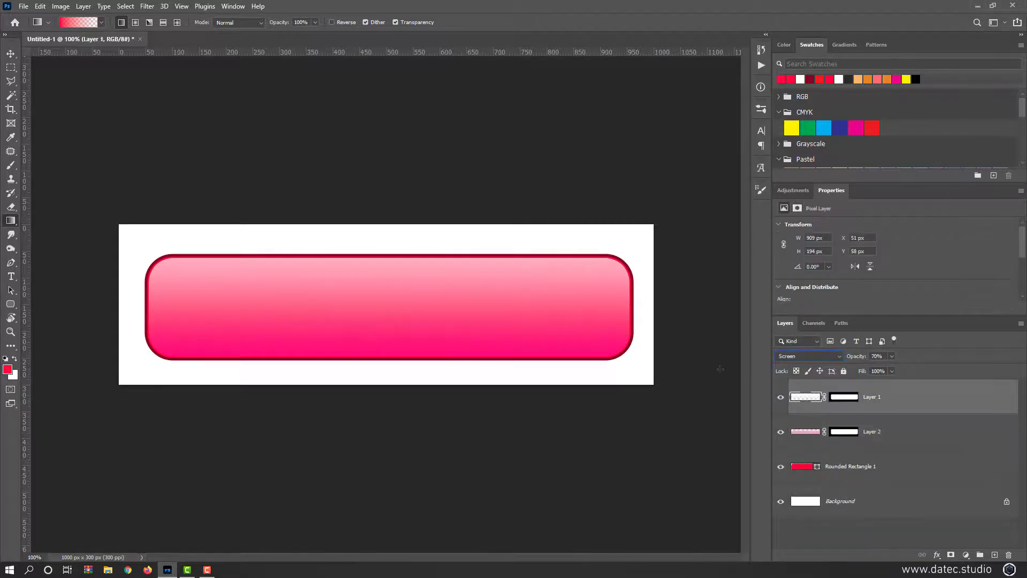
click(11, 276)
click(15, 358)
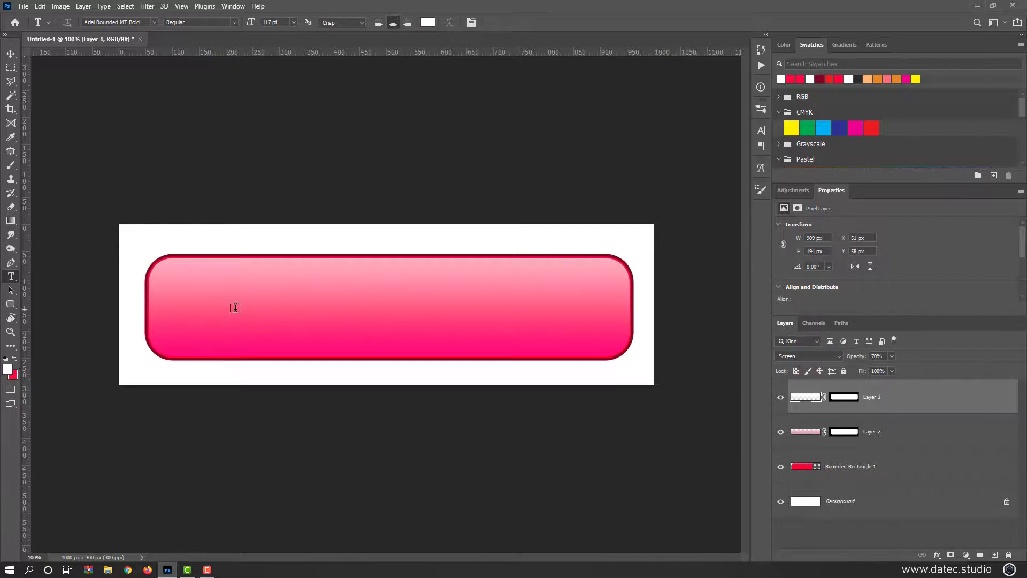
click(211, 307)
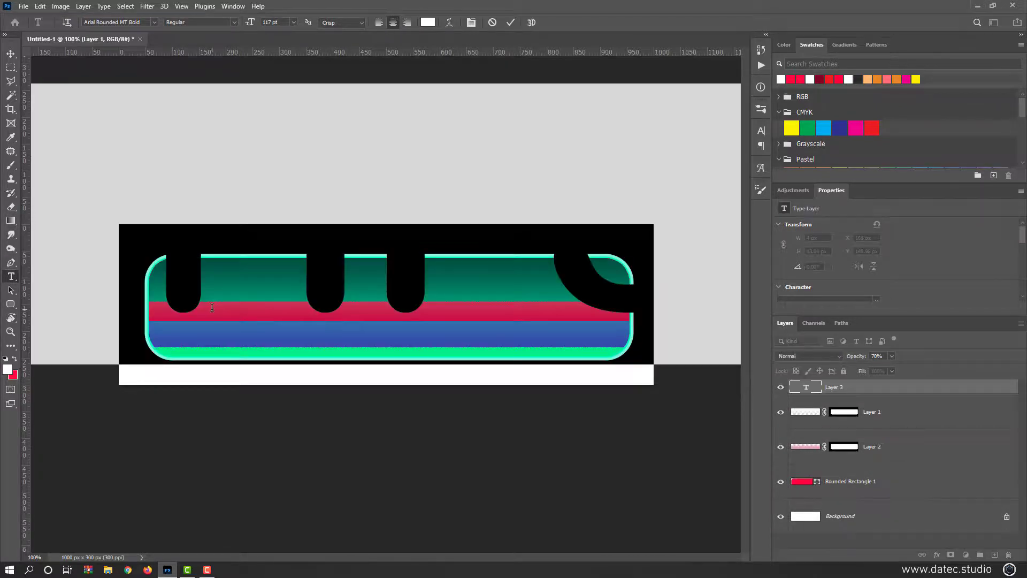
text(SUBSCRI)
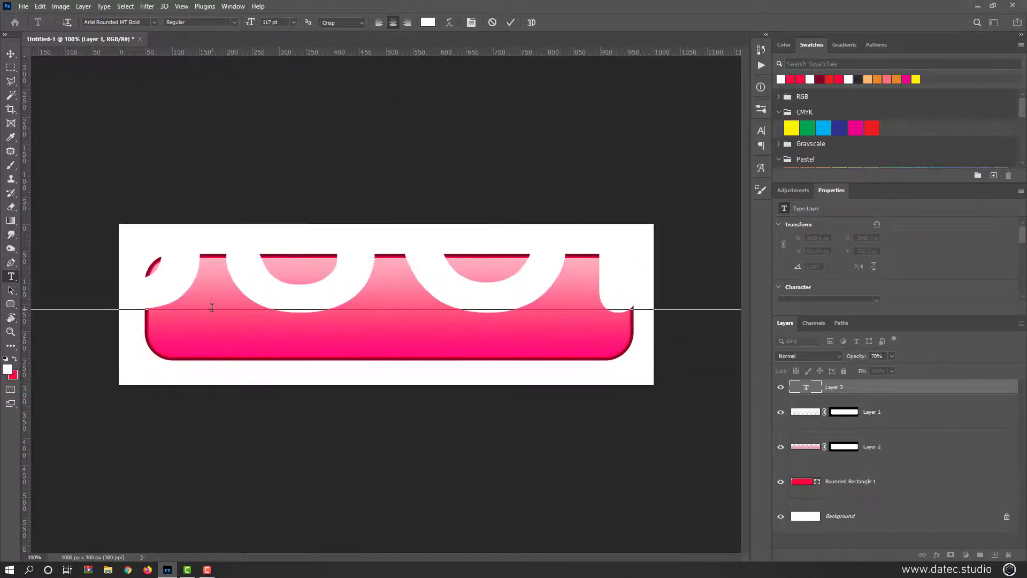
text(BE)
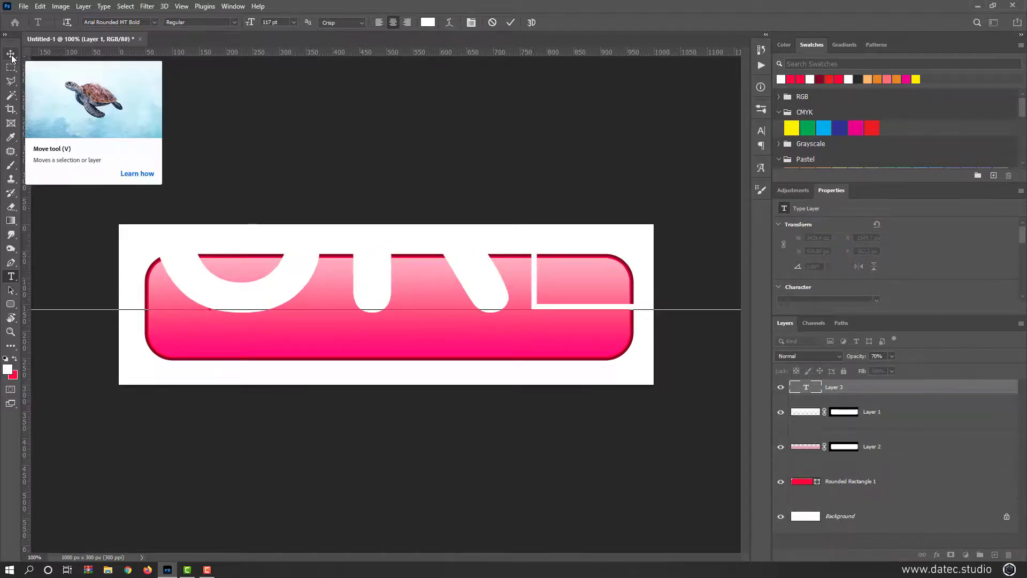
Step: Set all the text to 33 pt and replace the missing-glyph box between R and B with the letter I
key(ctrl+a)
drag(245, 22, 209, 32)
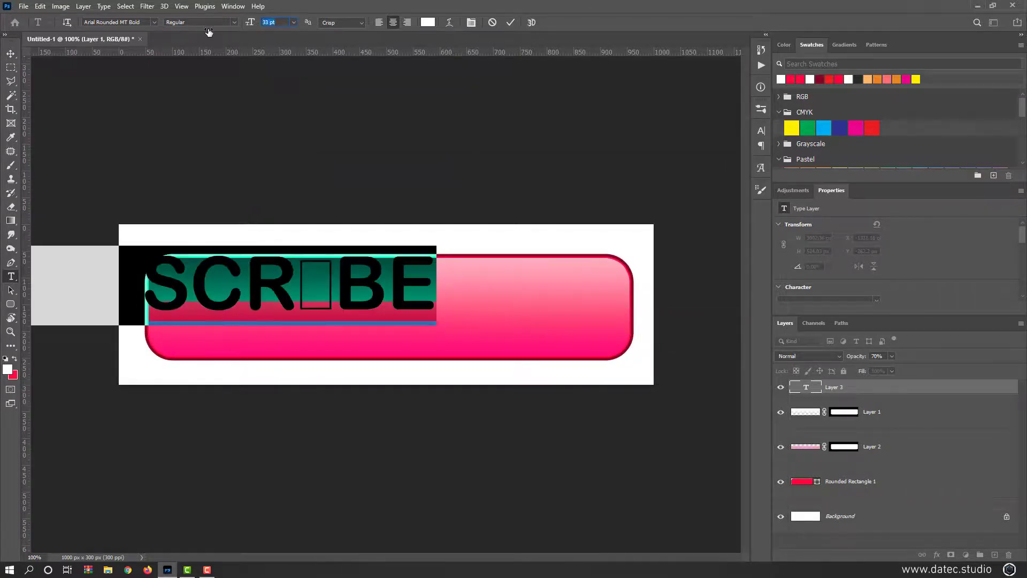
drag(335, 283, 307, 284)
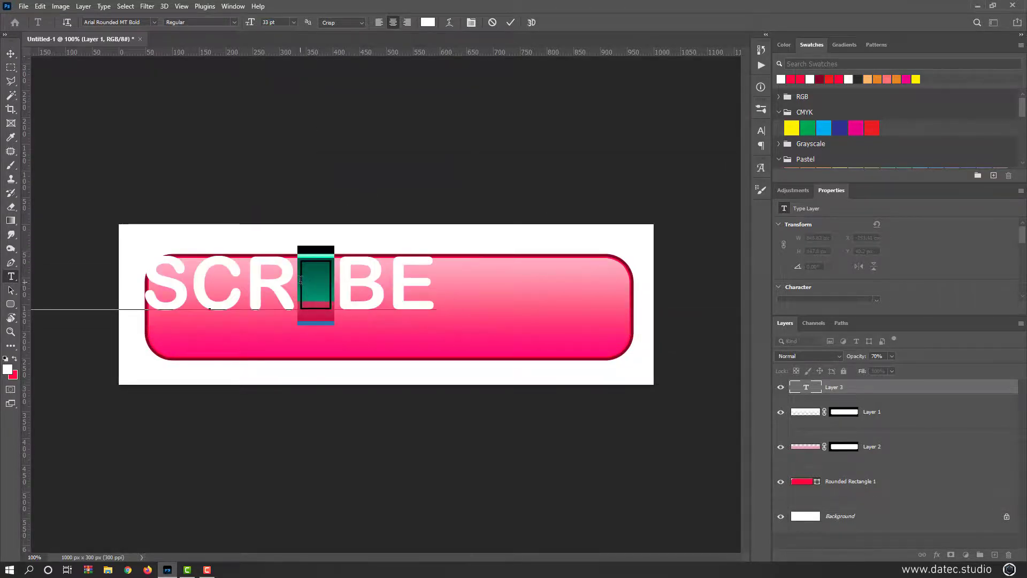
text(I)
Step: Move the SUBSCRIBE text to the middle of the button
click(10, 54)
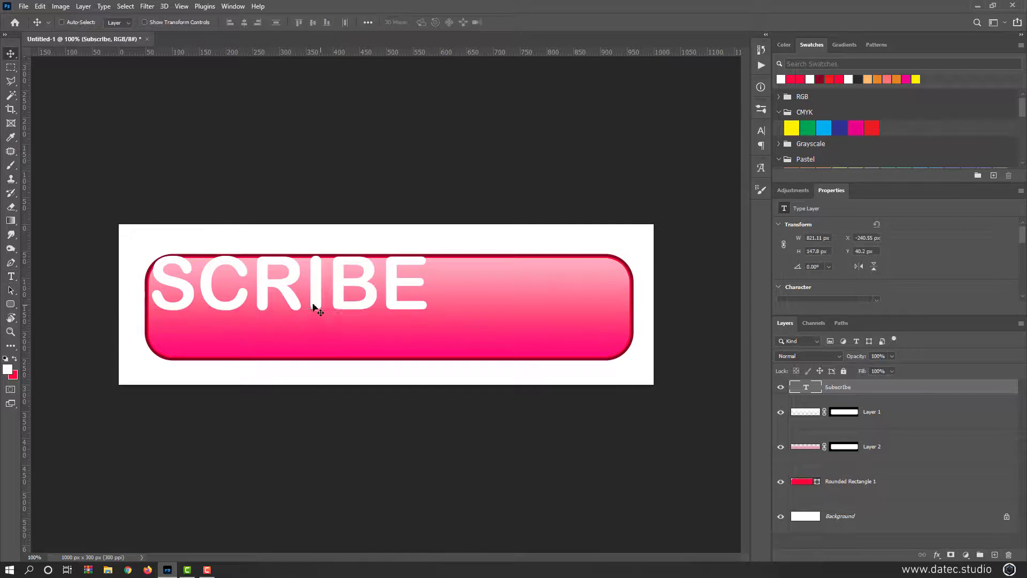
drag(290, 289, 452, 310)
drag(464, 311, 459, 309)
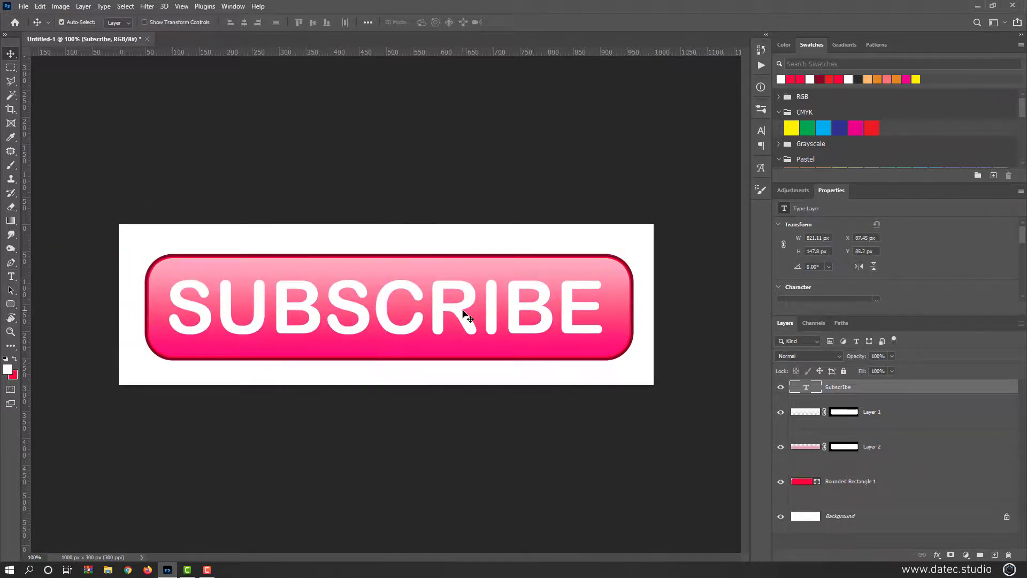
Step: Scale the SUBSCRIBE text proportionally to 88.19% and nudge it up 7 px inside the button
key(ctrl+t)
drag(605, 270, 511, 325)
key(Up)
key(Up)
key(Up)
key(Up)
key(Up)
key(Up)
key(Up)
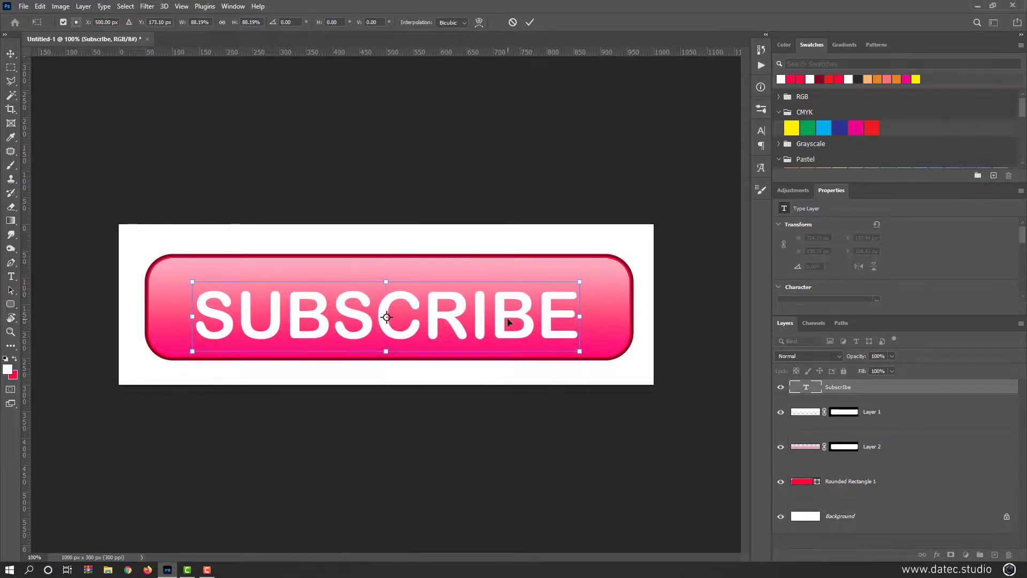
key(Return)
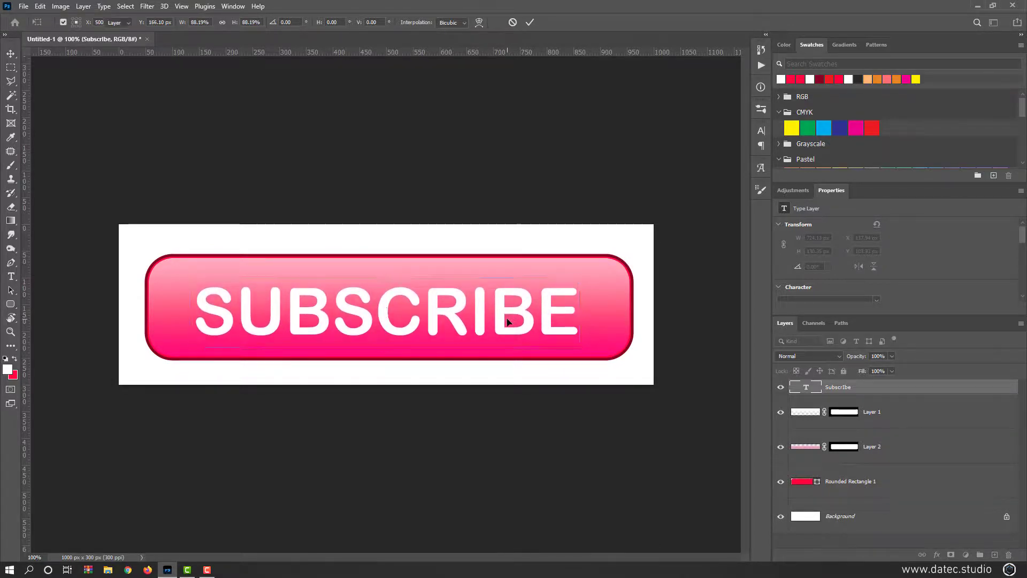